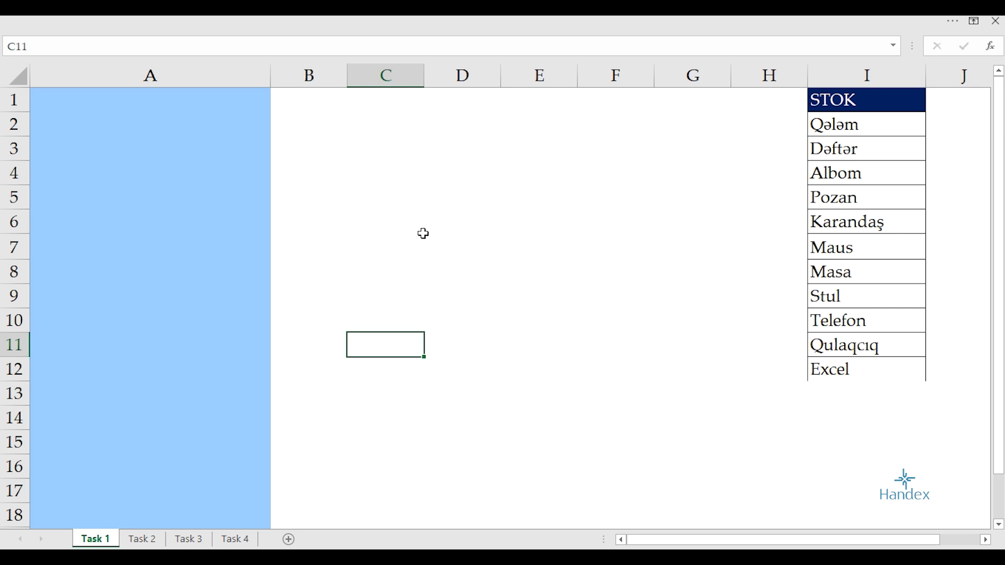
Step: Enter the STOK items Qələm in A1 and Dəftər in A2
{"action": "left_click_drag", "start_coordinate": [845, 101], "coordinate": [859, 369]}
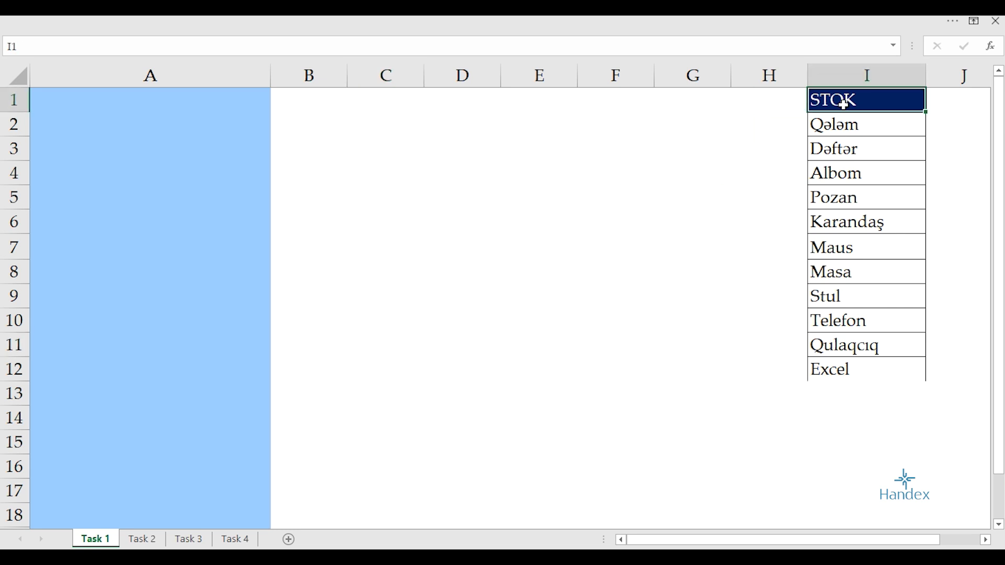
{"action": "left_click", "coordinate": [226, 72]}
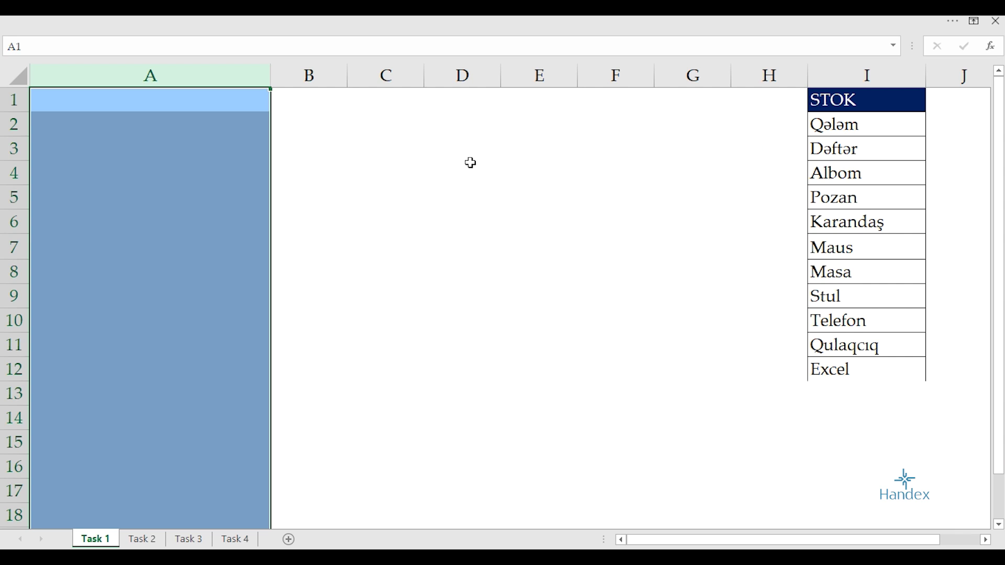
{"action": "type", "text": "Qələm"}
{"action": "key", "text": "Return"}
{"action": "type", "text": "Dəf"}
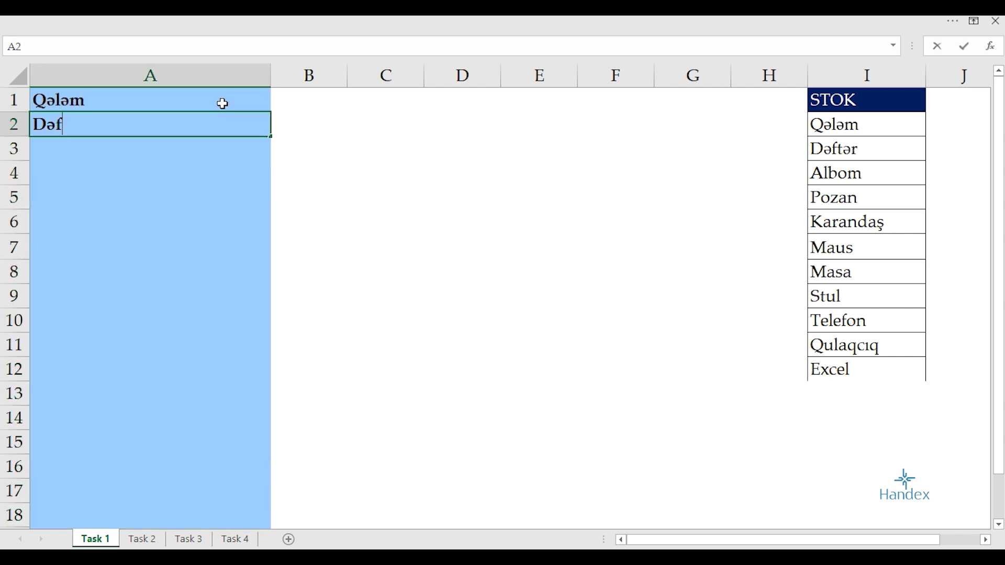
{"action": "type", "text": "tər"}
{"action": "key", "text": "Return"}
Step: Try LG in A3 and cancel the error, since LG is not on the STOK list
{"action": "type", "text": "LG"}
{"action": "key", "text": "Return"}
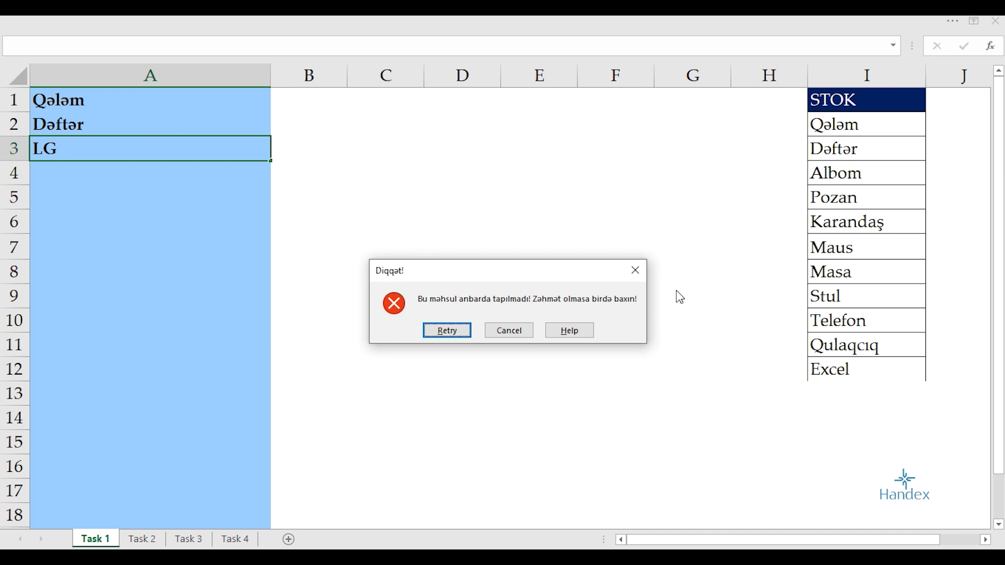
{"action": "key", "text": "Escape"}
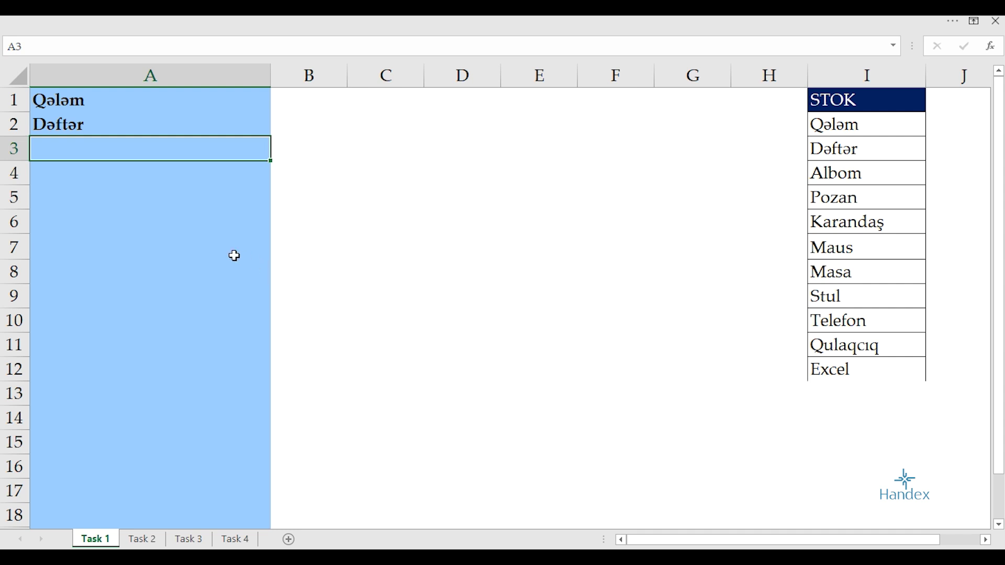
Step: Try Lenovo in A4 and cancel the stock-rule rejection
{"action": "left_click_drag", "start_coordinate": [182, 207], "coordinate": [182, 211]}
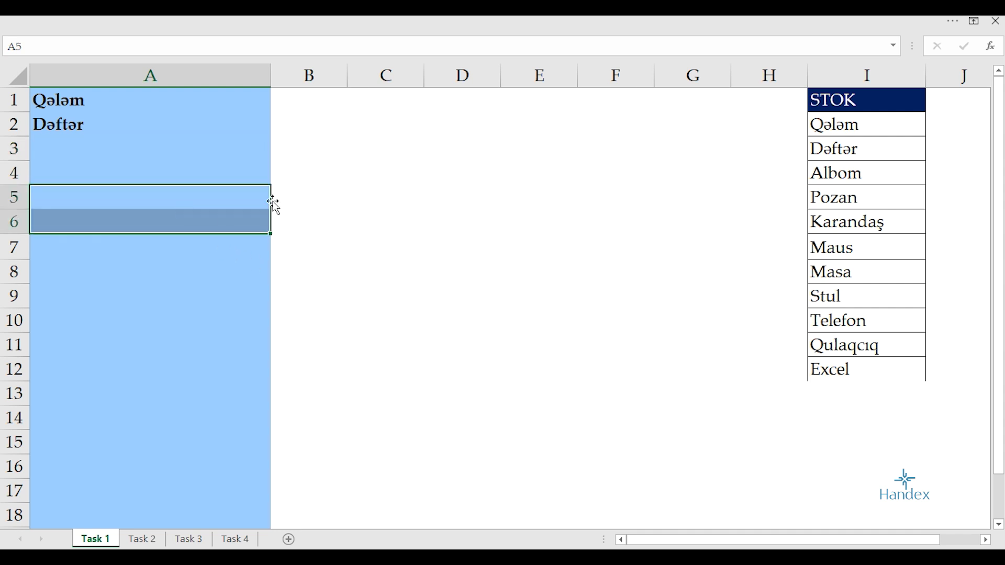
{"action": "left_click", "coordinate": [171, 175]}
{"action": "type", "text": "Lenov"}
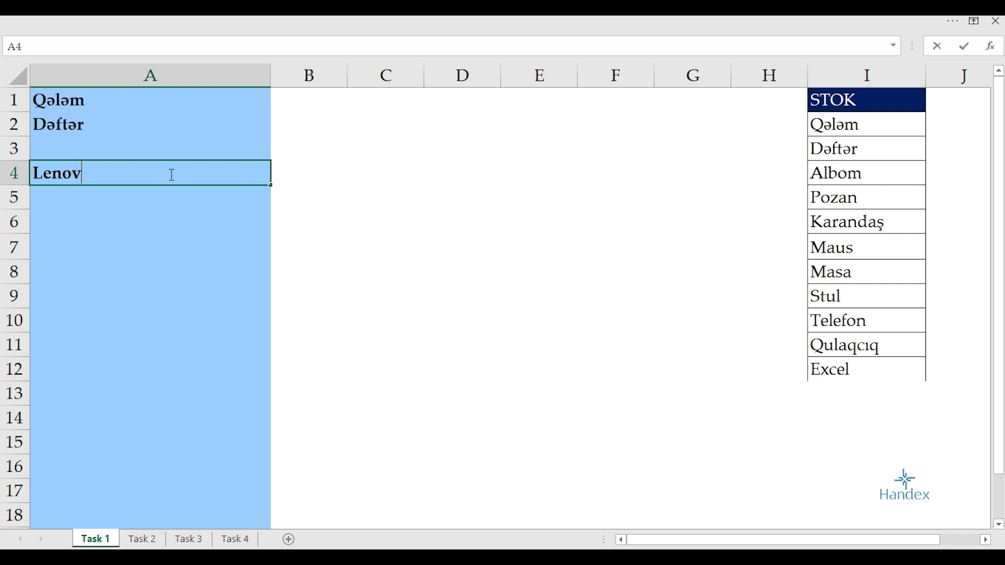
{"action": "type", "text": "o"}
{"action": "key", "text": "Return"}
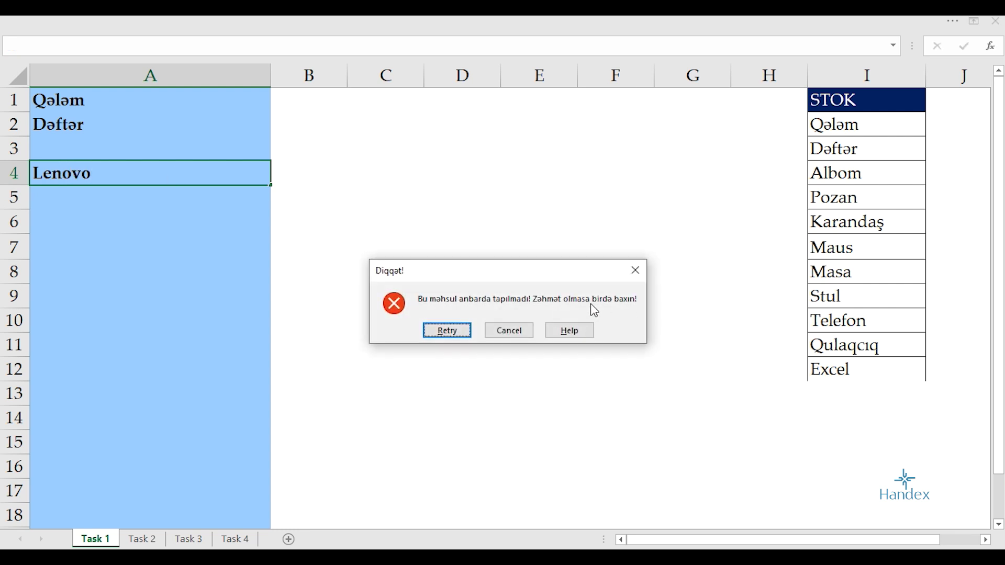
{"action": "key", "text": "Escape"}
Step: Append LG to the STOK list in I13, enter LG in A6, then go to Task 2
{"action": "left_click", "coordinate": [853, 395]}
{"action": "type", "text": "LG"}
{"action": "key", "text": "Return"}
{"action": "left_click", "coordinate": [229, 210]}
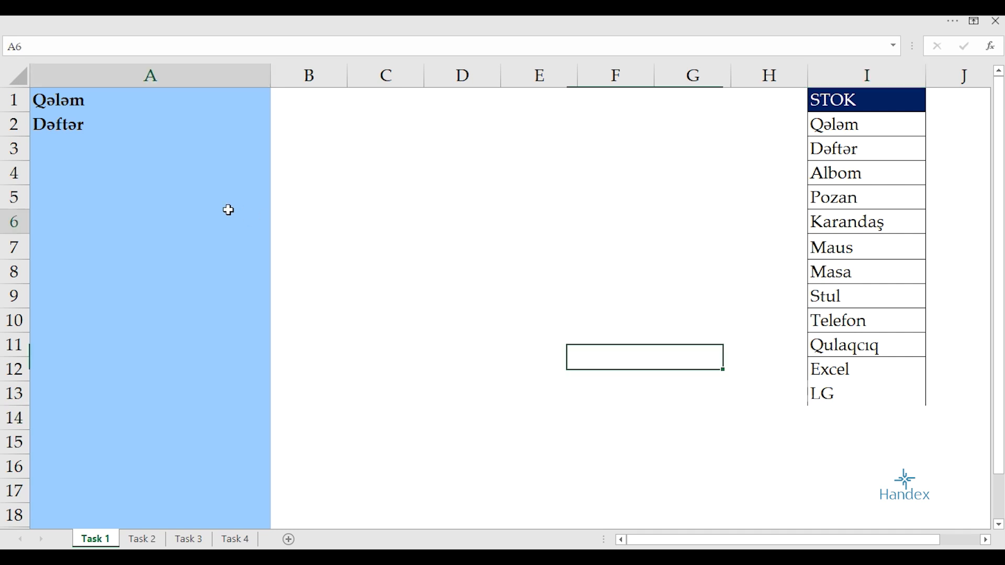
{"action": "type", "text": "LG"}
{"action": "key", "text": "Return"}
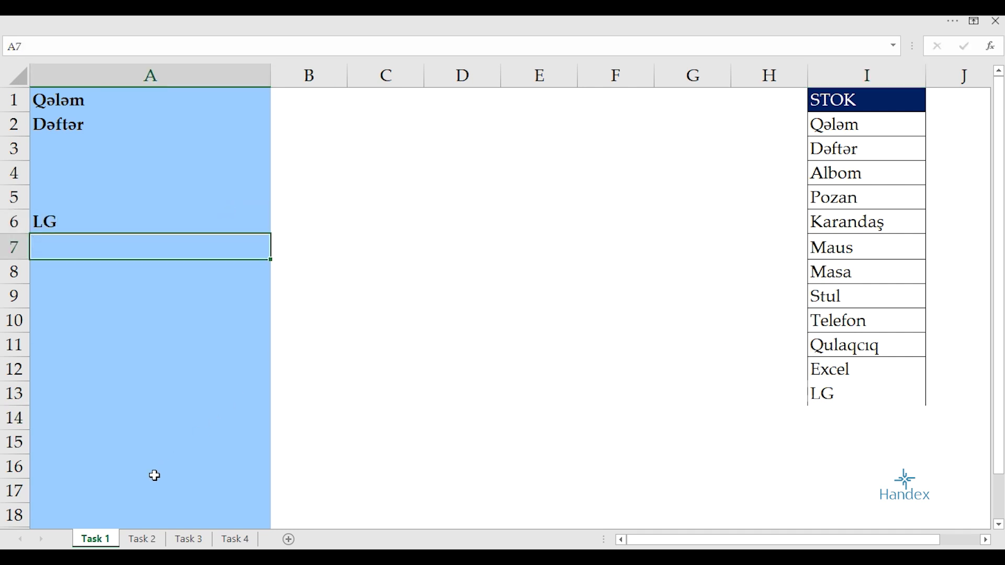
{"action": "left_click", "coordinate": [141, 540]}
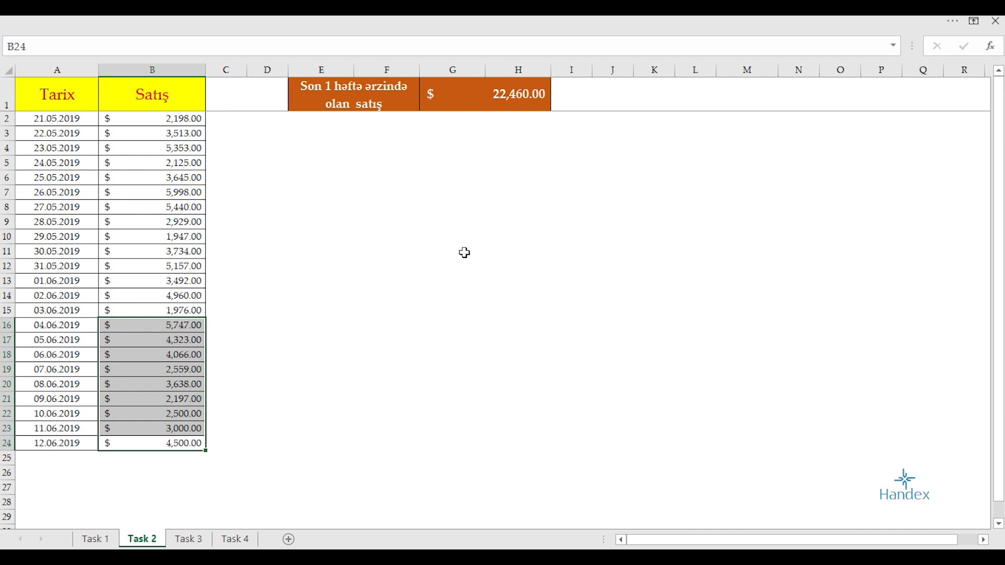
Step: Inspect the last-week sales total and the most recent week of sales amounts
{"action": "left_click", "coordinate": [465, 253]}
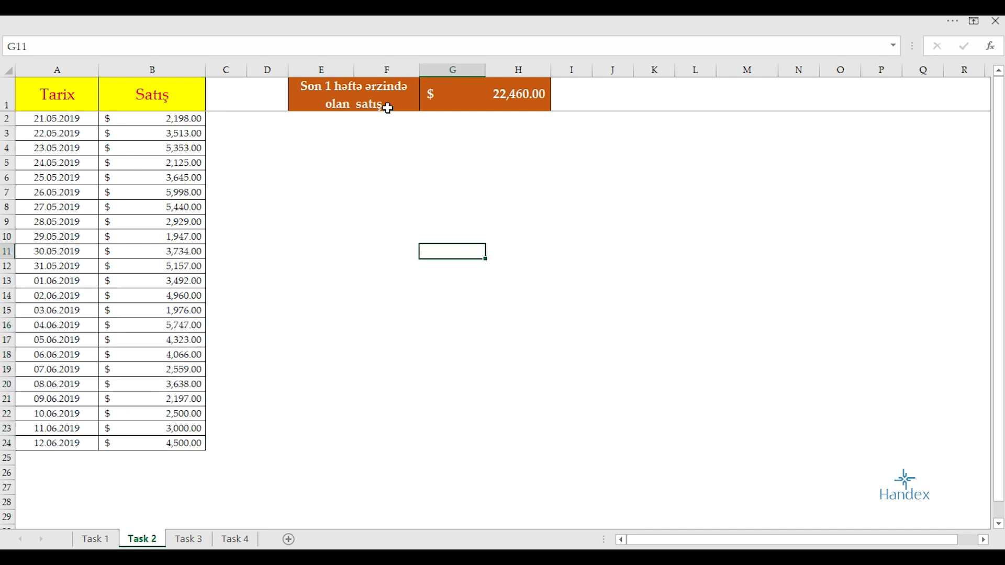
{"action": "left_click", "coordinate": [498, 100]}
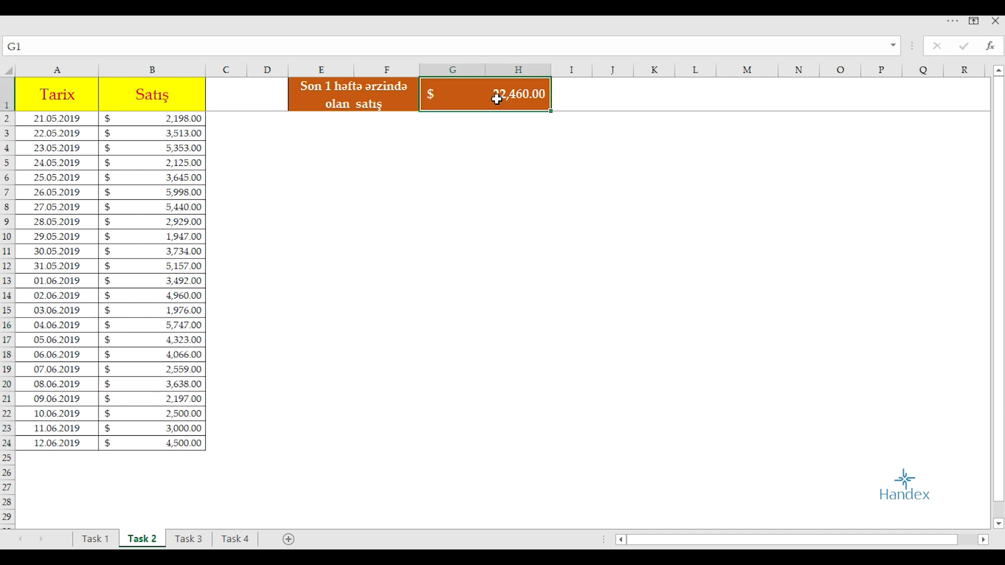
{"action": "left_click_drag", "start_coordinate": [176, 442], "coordinate": [175, 341]}
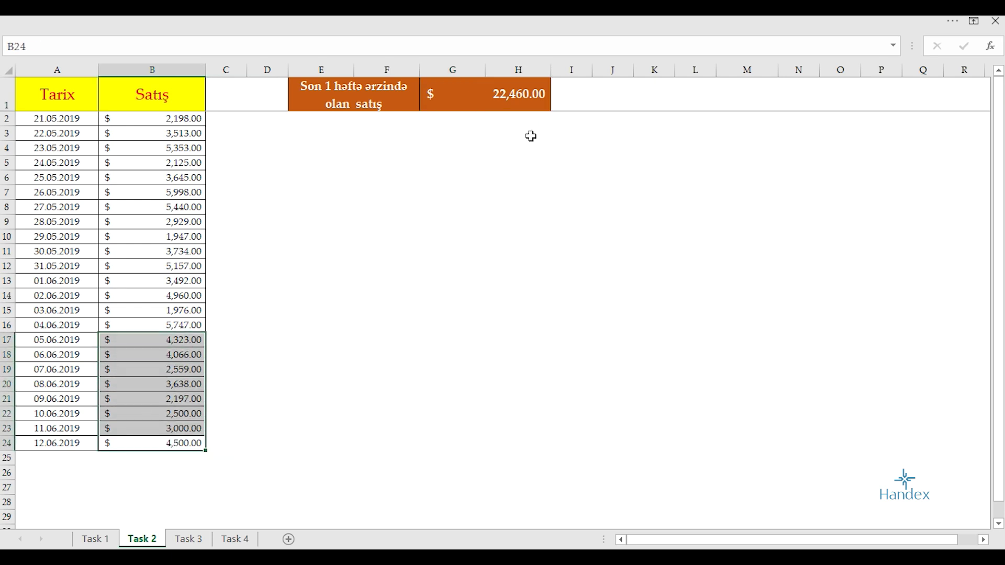
{"action": "left_click", "coordinate": [387, 236]}
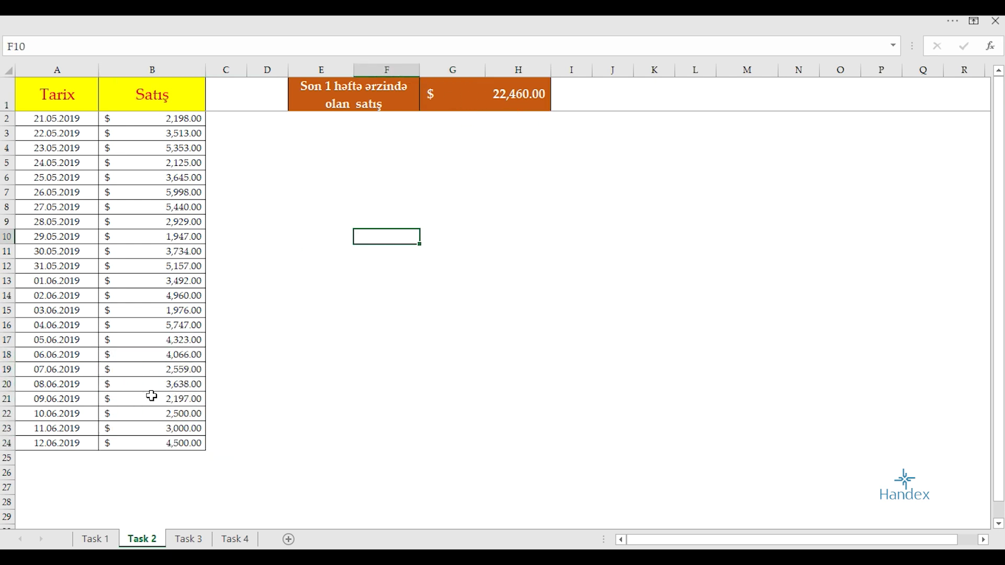
Step: Add a new row with date 13.06.2020 in A25 and sale 6,500.00 in B25
{"action": "left_click", "coordinate": [73, 460]}
{"action": "type", "text": "6.2020"}
{"action": "key", "text": "Return"}
{"action": "key", "text": "Up"}
{"action": "key", "text": "Right"}
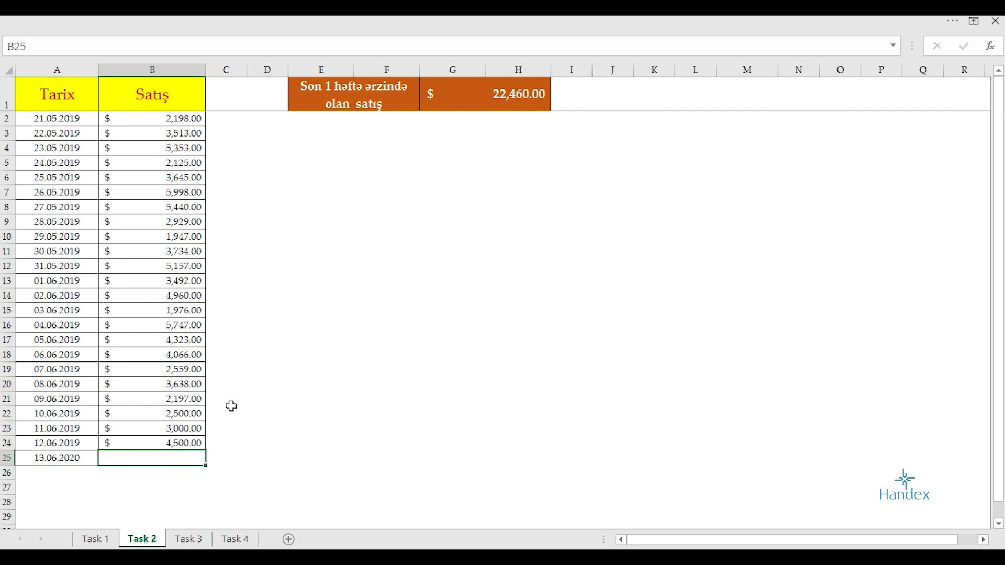
{"action": "type", "text": "0"}
{"action": "key", "text": "Return"}
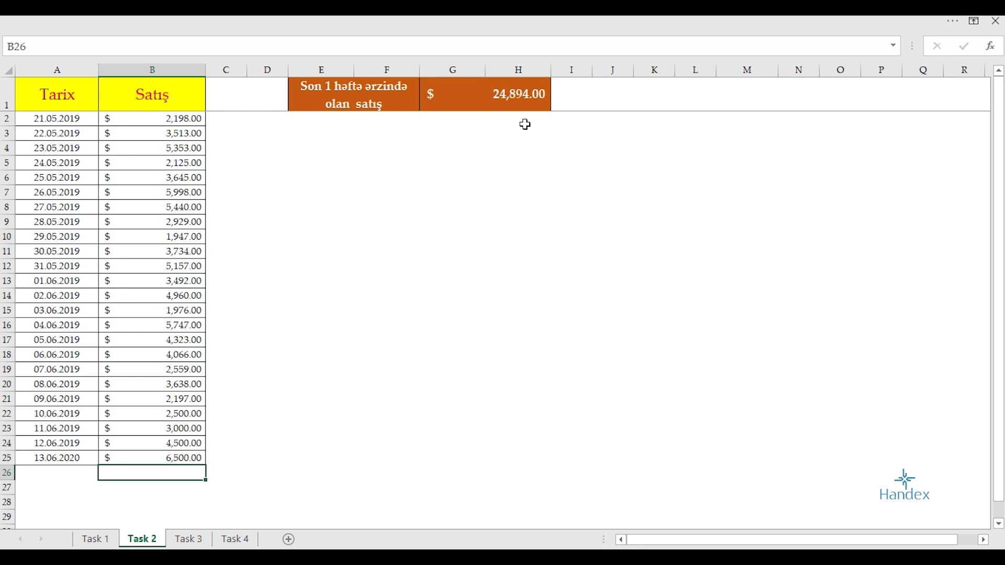
Step: Select B18:B25 to confirm the 7-day total in G1 now reads 24,894.00
{"action": "left_click_drag", "start_coordinate": [182, 446], "coordinate": [185, 364]}
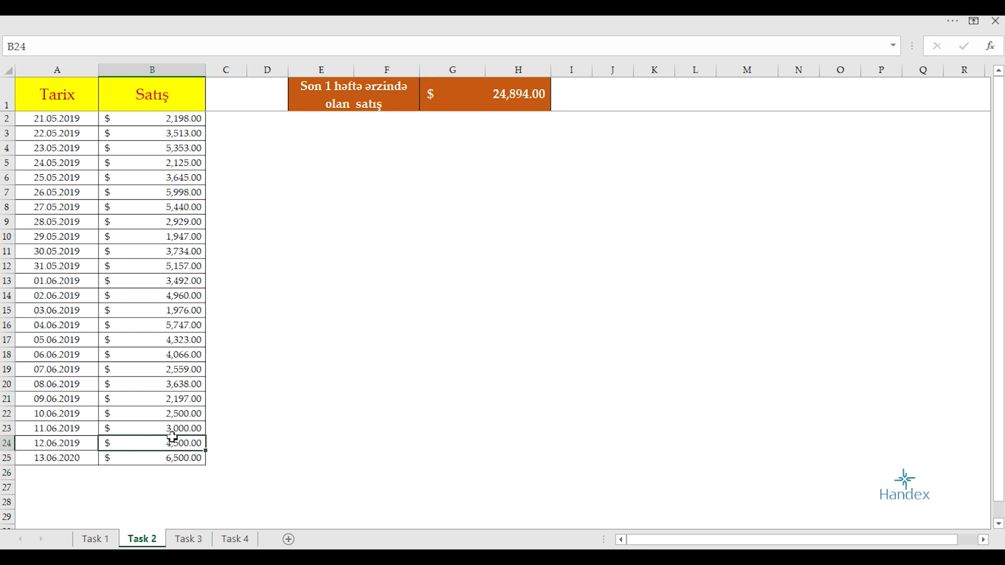
{"action": "left_click", "coordinate": [166, 458]}
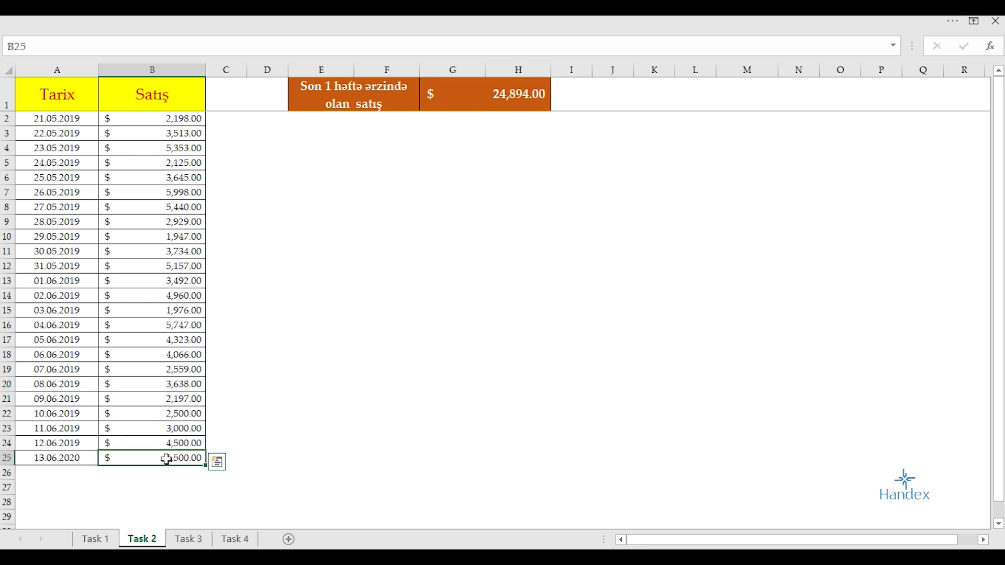
{"action": "left_click_drag", "start_coordinate": [179, 459], "coordinate": [181, 361]}
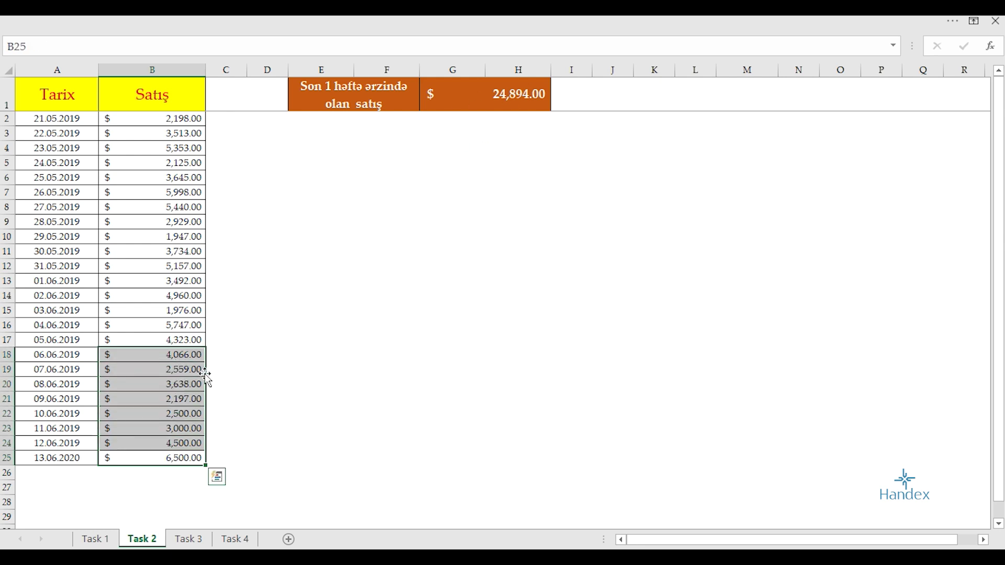
{"action": "left_click", "coordinate": [167, 454]}
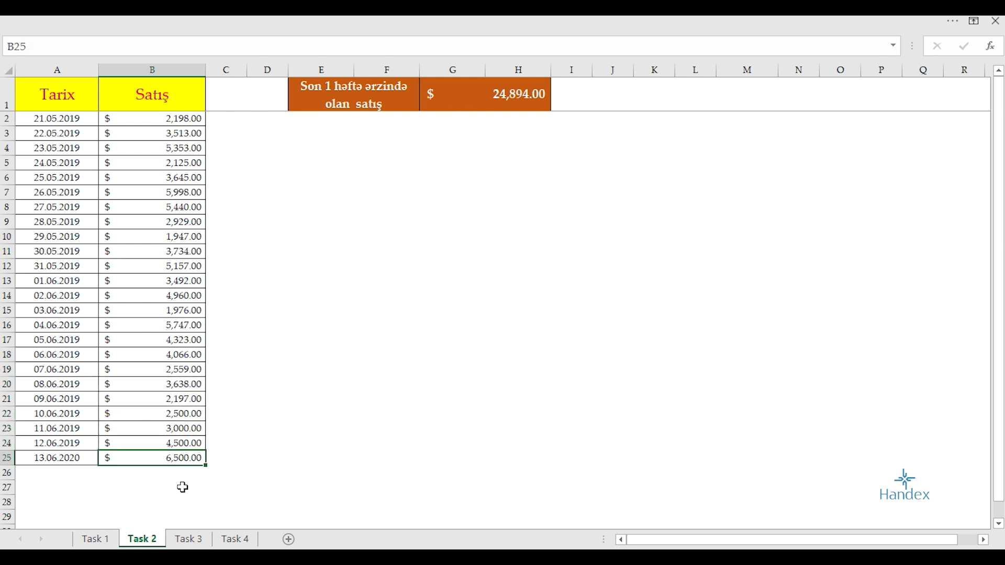
Step: On the Task 3 sheet, enter Excel in A1
{"action": "left_click", "coordinate": [193, 543]}
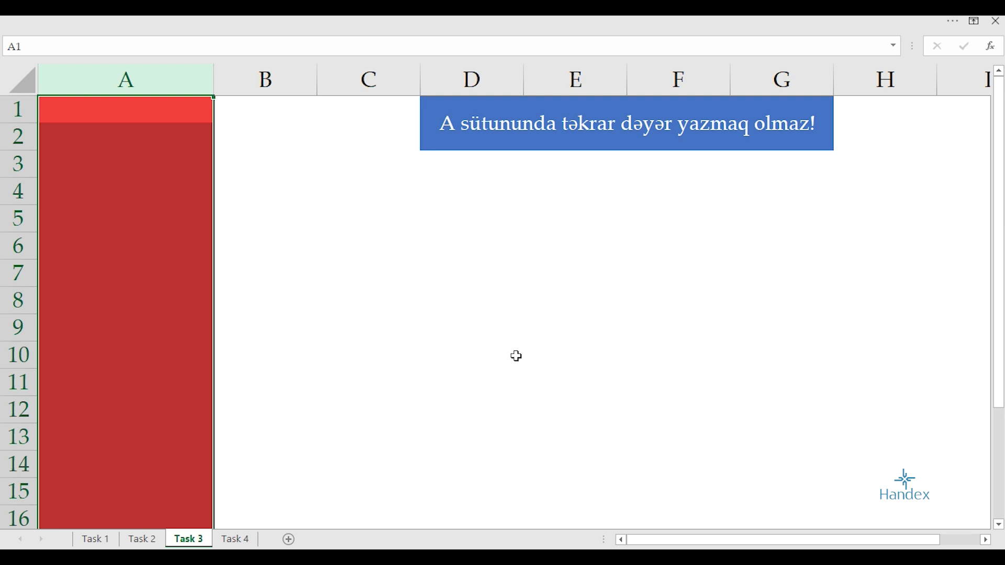
{"action": "left_click", "coordinate": [350, 194]}
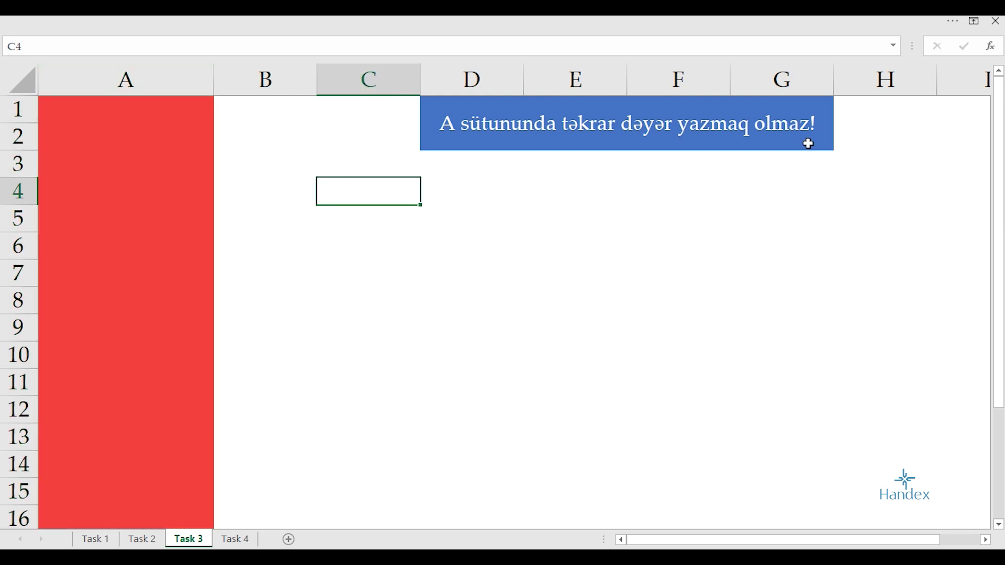
{"action": "left_click", "coordinate": [153, 107]}
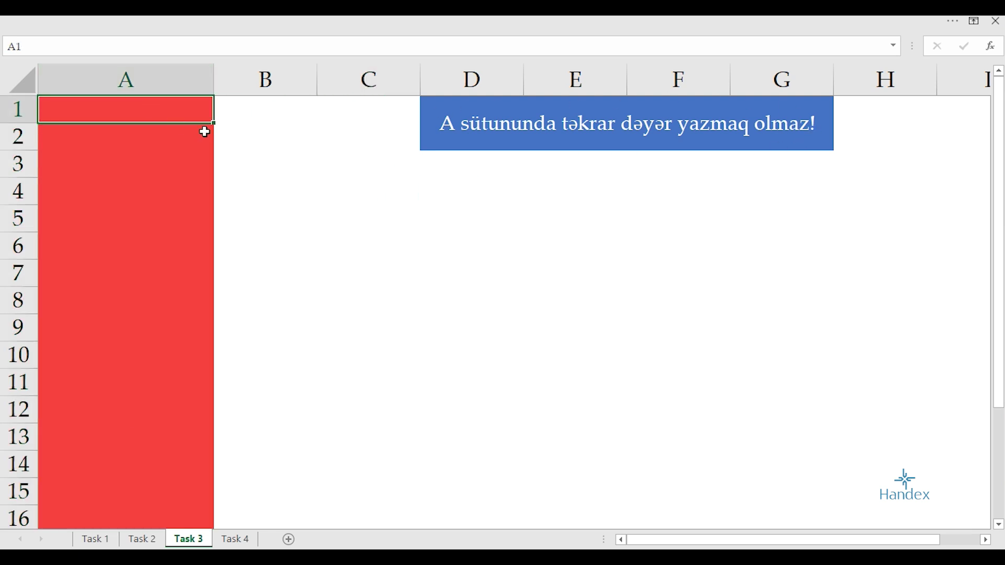
{"action": "type", "text": "Excel"}
{"action": "key", "text": "Return"}
Step: Try a duplicate Excel in A163 and cancel the duplicate-value rejection
{"action": "scroll", "coordinate": [157, 322], "scroll_direction": "down", "scroll_amount": 18}
{"action": "scroll", "coordinate": [152, 335], "scroll_direction": "down", "scroll_amount": 18}
{"action": "scroll", "coordinate": [138, 350], "scroll_direction": "down", "scroll_amount": 15}
{"action": "left_click", "coordinate": [137, 355]}
{"action": "type", "text": "Excel"}
{"action": "key", "text": "Return"}
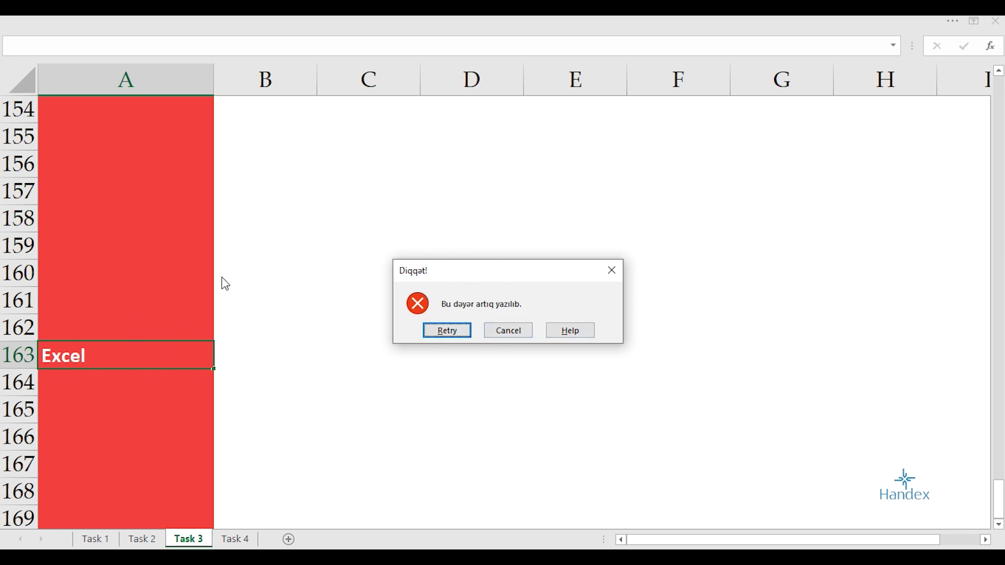
{"action": "key", "text": "Escape"}
Step: Enter a dot in A3, then cancel the rejected duplicate dot in A4
{"action": "scroll", "coordinate": [126, 353], "scroll_direction": "up", "scroll_amount": 18}
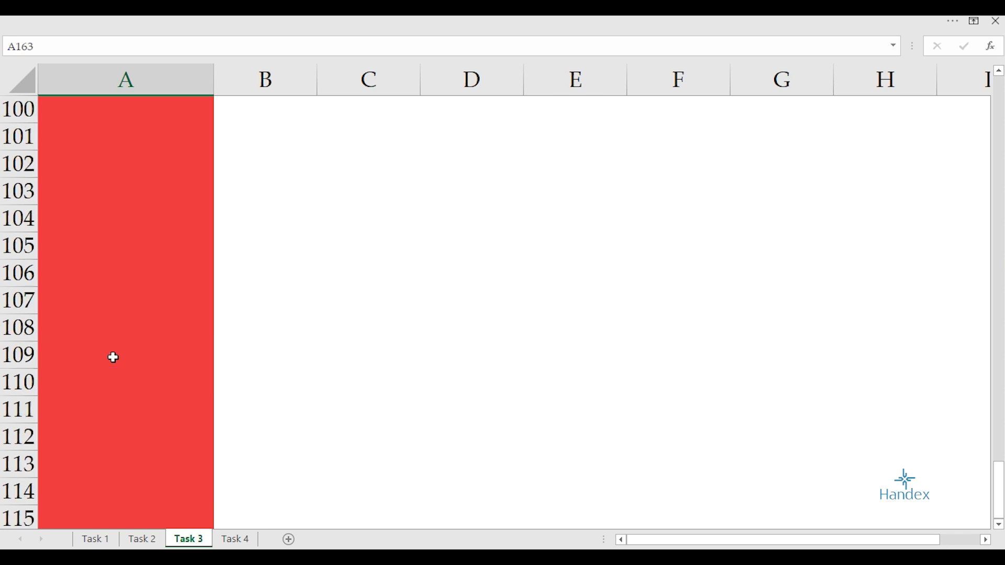
{"action": "scroll", "coordinate": [126, 303], "scroll_direction": "up", "scroll_amount": 20}
{"action": "left_click", "coordinate": [139, 255]}
{"action": "key", "text": "ctrl+Home"}
{"action": "key", "text": "Down"}
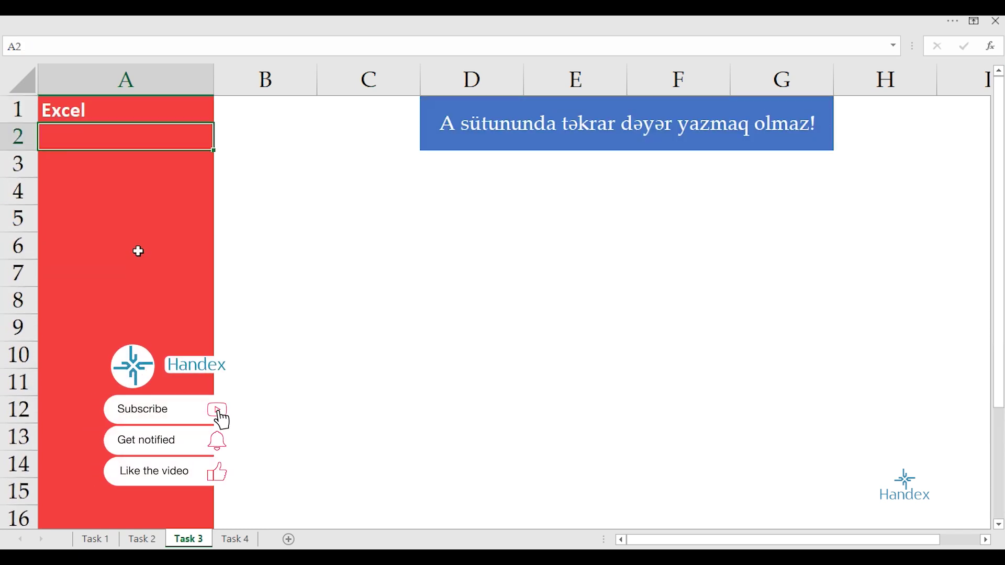
{"action": "key", "text": "Down"}
{"action": "type", "text": "."}
{"action": "key", "text": "Return"}
{"action": "type", "text": "."}
{"action": "key", "text": "Return"}
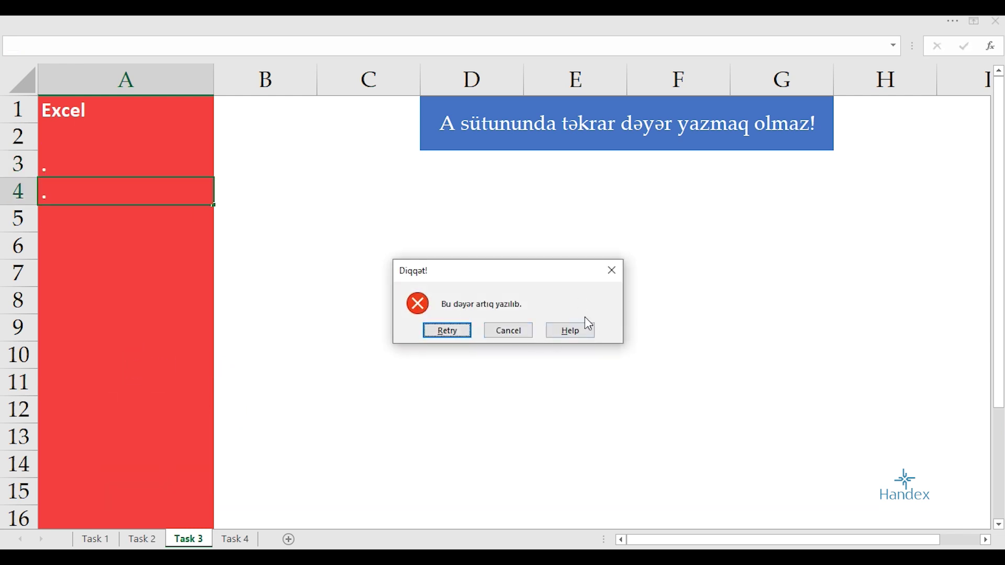
{"action": "left_click", "coordinate": [508, 330]}
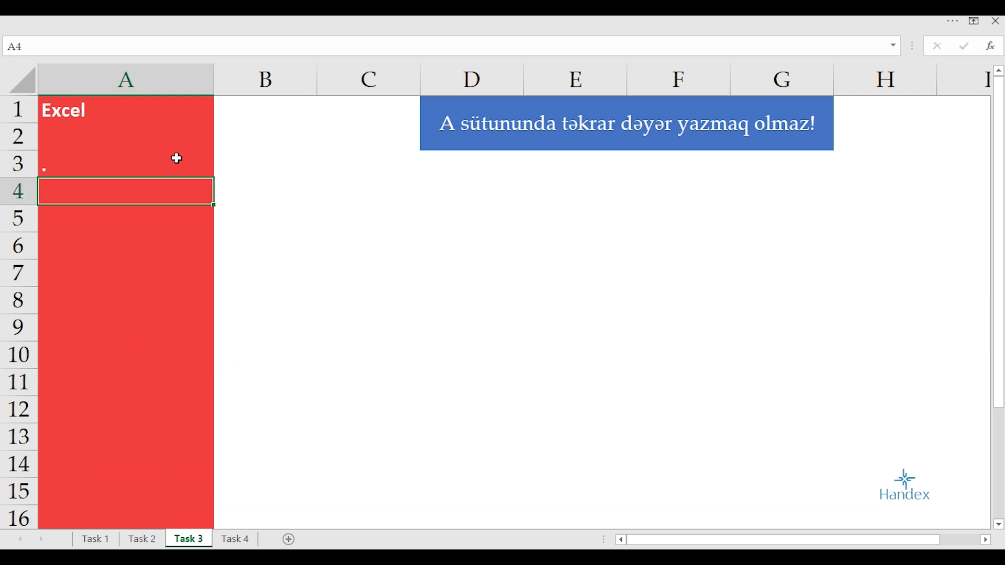
Step: On Task 4, try the code 632dfg in A2 and cancel the rejection, leaving A2 empty
{"action": "left_click", "coordinate": [235, 540]}
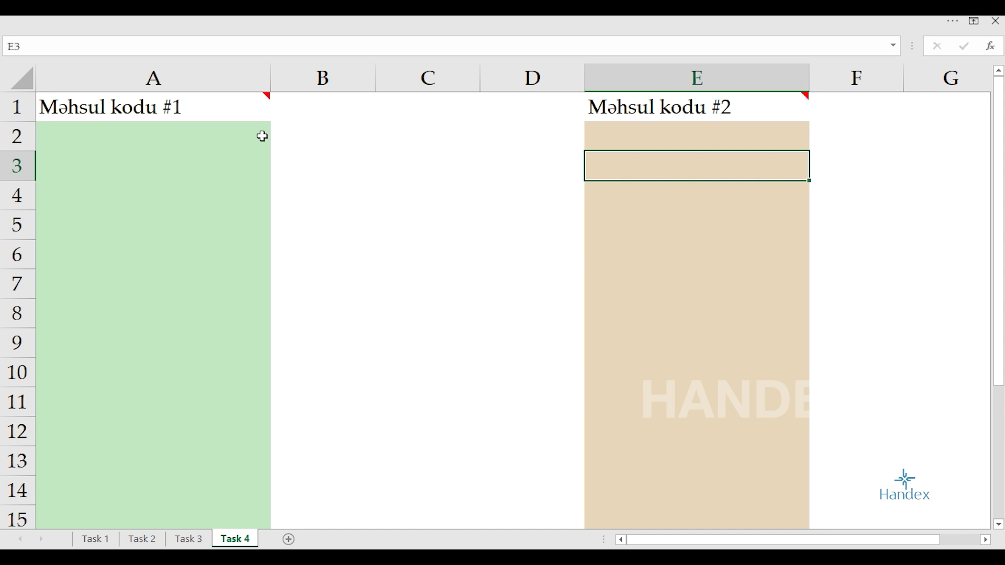
{"action": "mouse_move", "coordinate": [230, 112]}
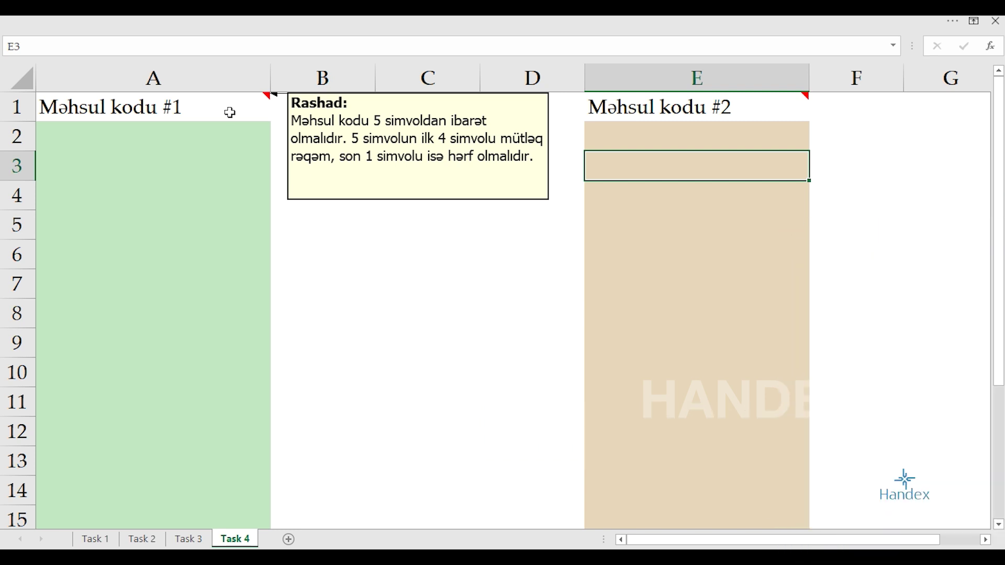
{"action": "left_click", "coordinate": [190, 140]}
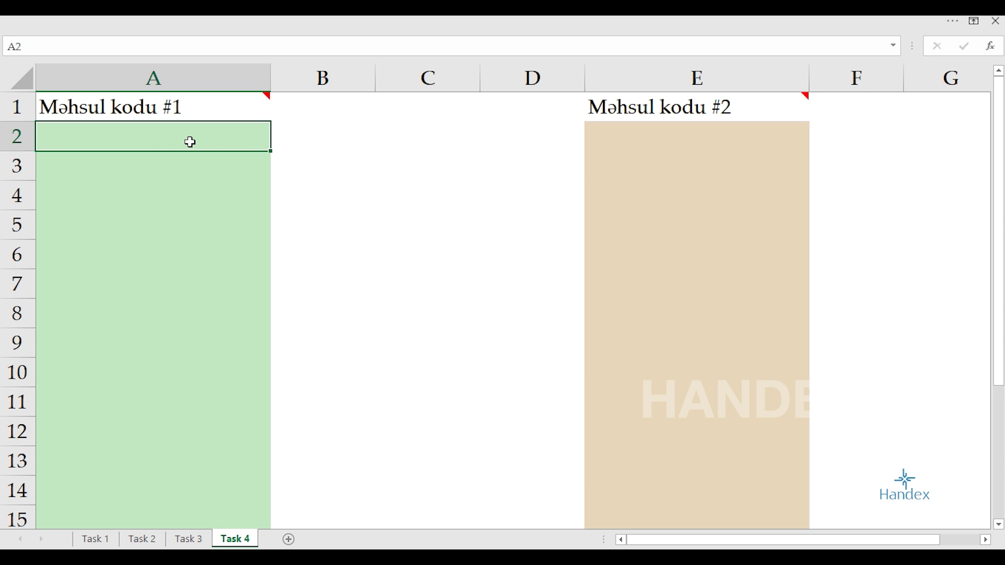
{"action": "type", "text": "632dfg"}
{"action": "key", "text": "Return"}
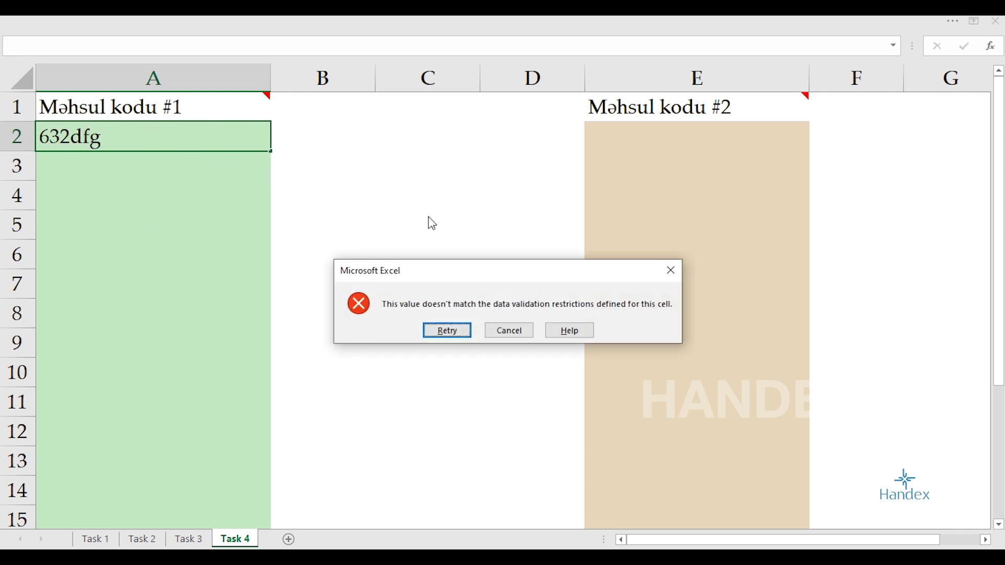
{"action": "key", "text": "Escape"}
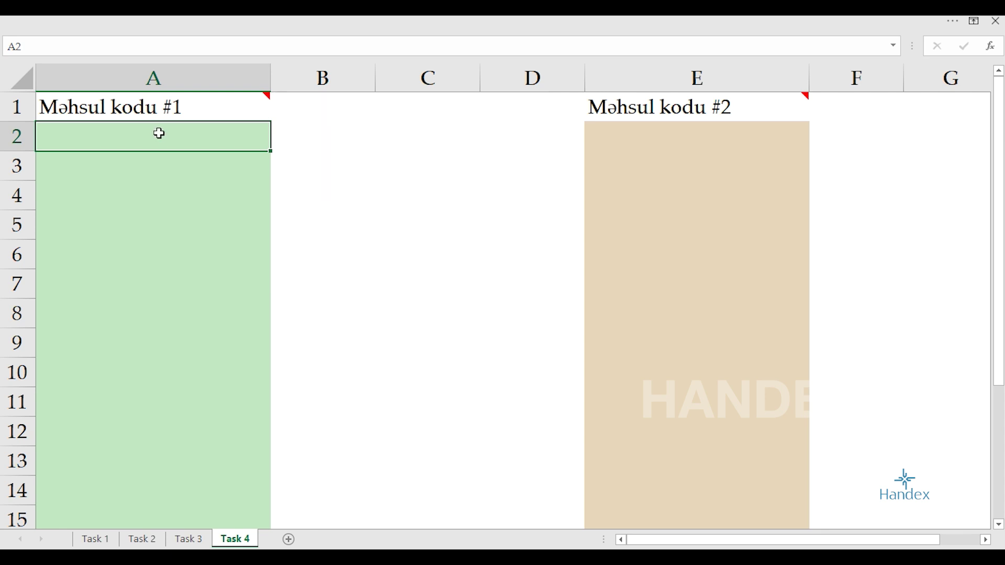
Step: Enter 4563F in A2, then cancel the rejected codes 45632, FFFFF and 632DD in A3
{"action": "type", "text": "4563"}
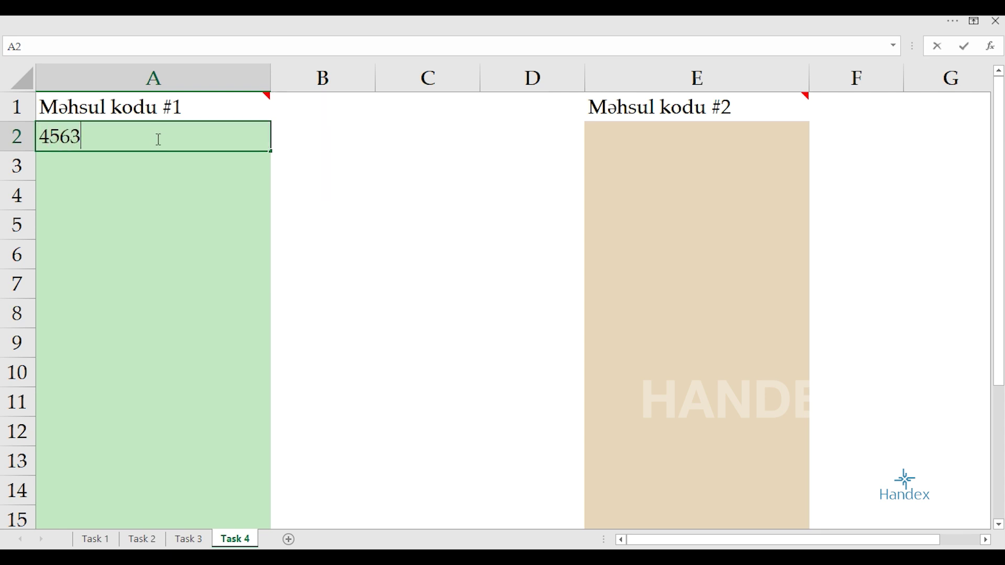
{"action": "type", "text": "F"}
{"action": "key", "text": "Return"}
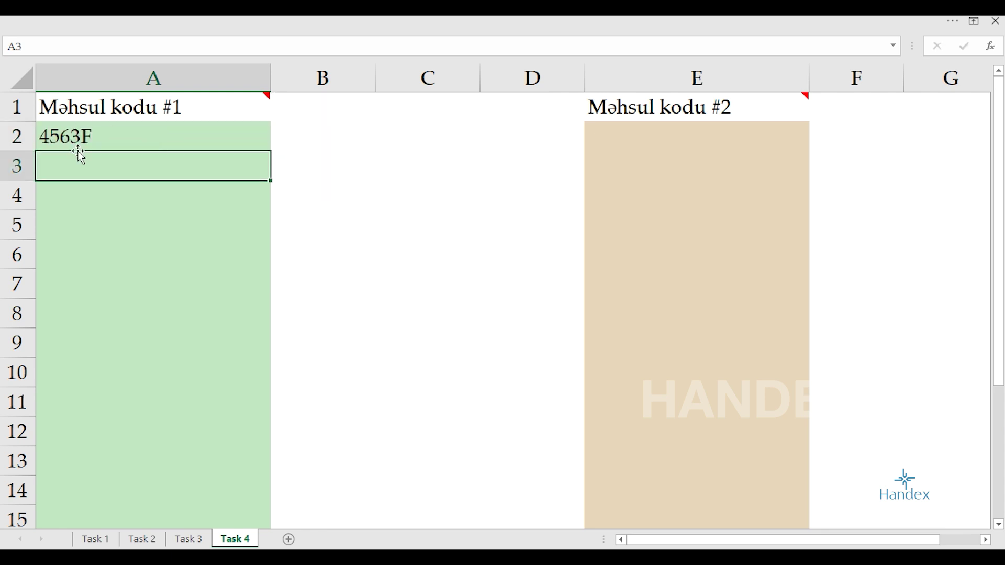
{"action": "type", "text": "45632"}
{"action": "key", "text": "Return"}
{"action": "key", "text": "Escape"}
{"action": "type", "text": "FFFFF"}
{"action": "key", "text": "Return"}
{"action": "key", "text": "Escape"}
{"action": "type", "text": "632DD"}
{"action": "key", "text": "Return"}
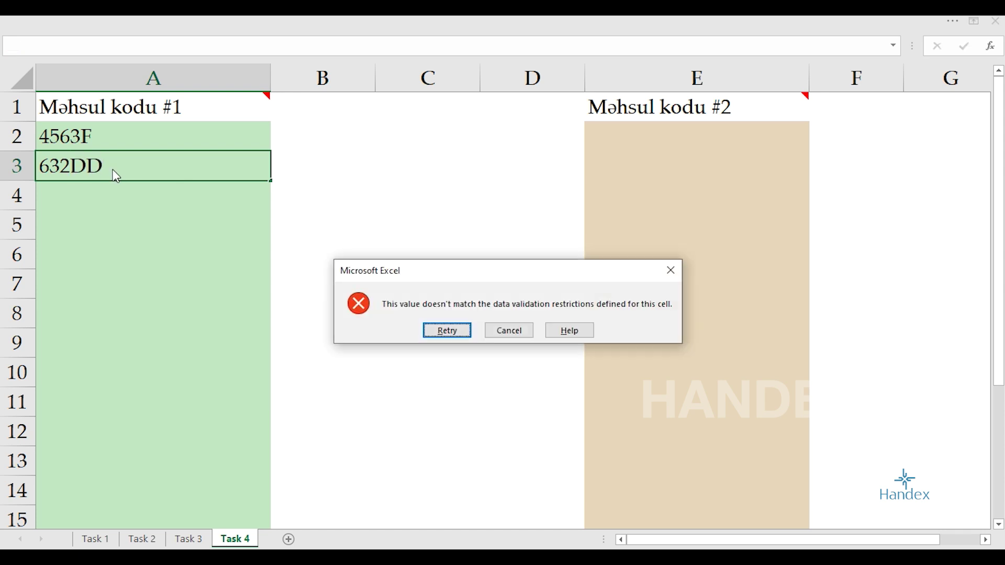
{"action": "key", "text": "Escape"}
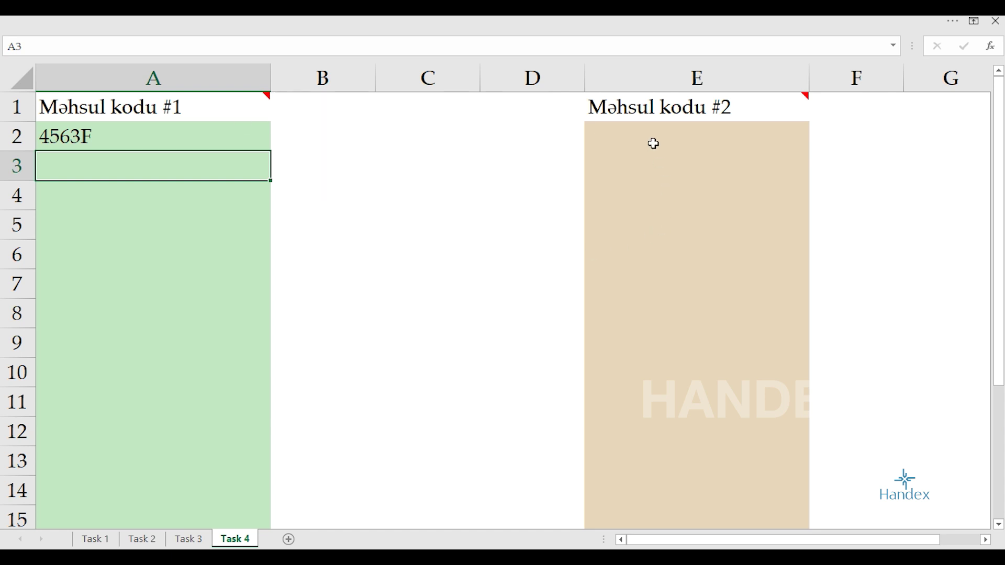
{"action": "left_click", "coordinate": [985, 541]}
{"action": "left_click", "coordinate": [985, 540]}
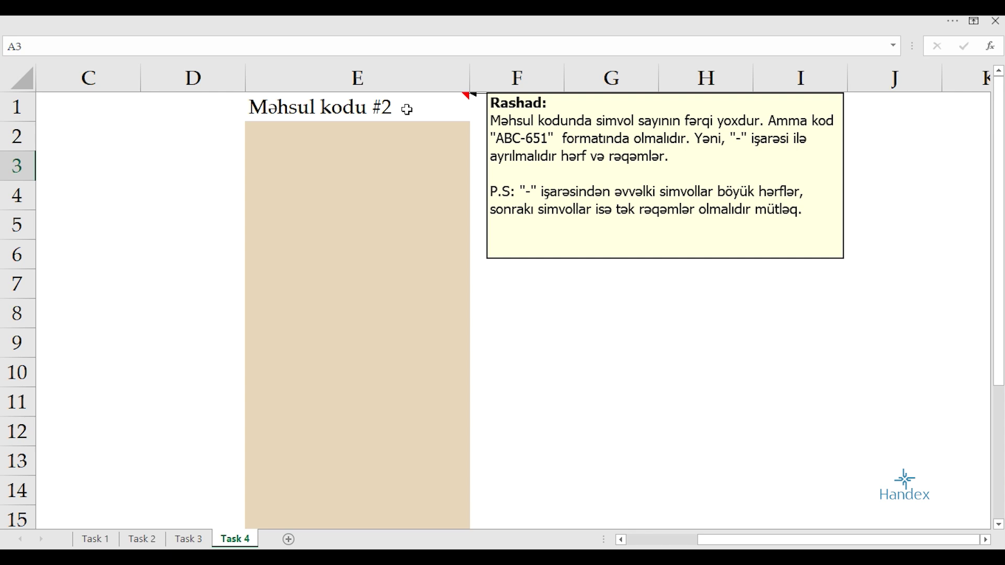
{"action": "left_click_drag", "start_coordinate": [487, 140], "coordinate": [516, 148]}
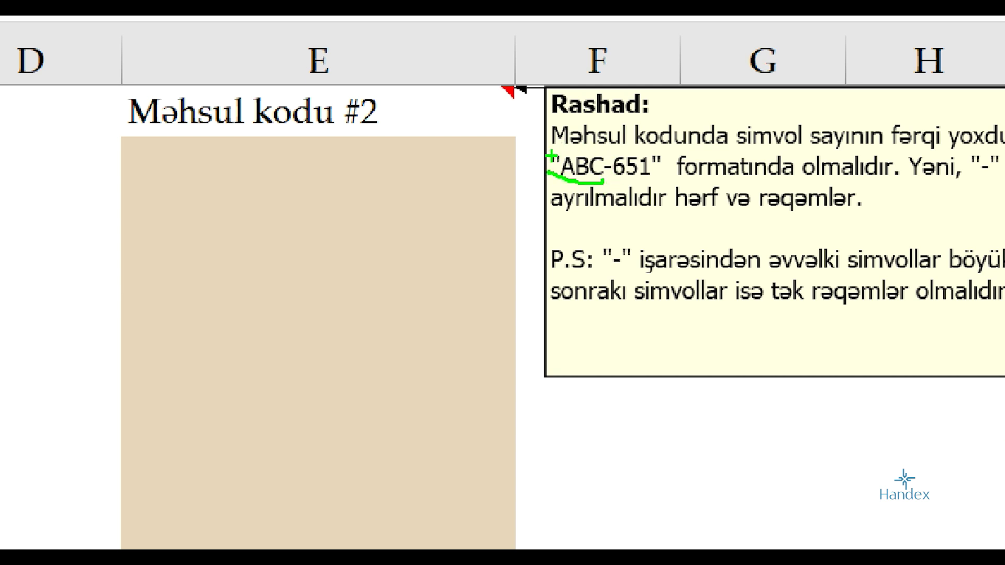
{"action": "mouse_move", "coordinate": [563, 168]}
{"action": "left_mouse_down"}
{"action": "mouse_move", "coordinate": [691, 176]}
{"action": "mouse_move", "coordinate": [625, 162]}
{"action": "left_mouse_up"}
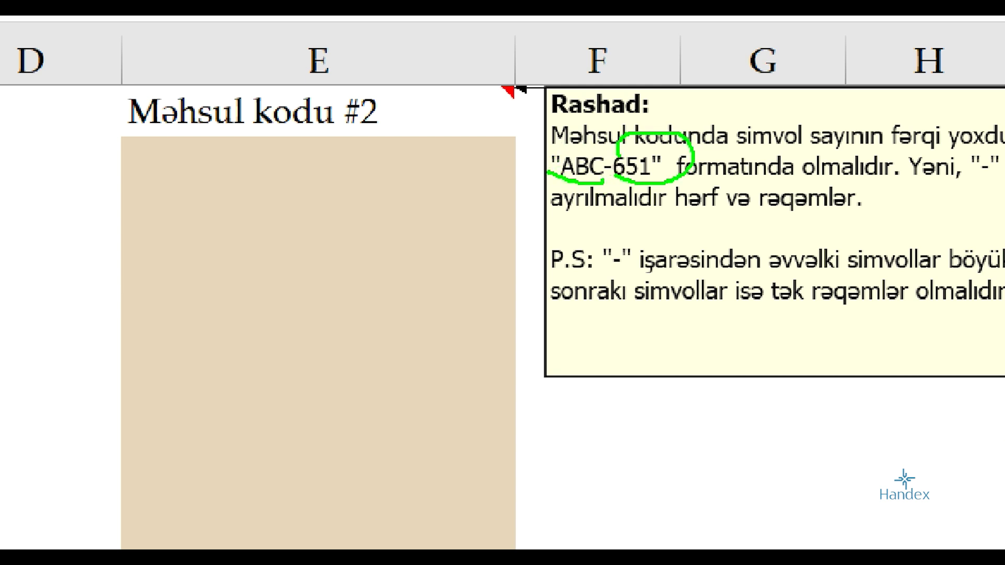
{"action": "left_click", "coordinate": [398, 139]}
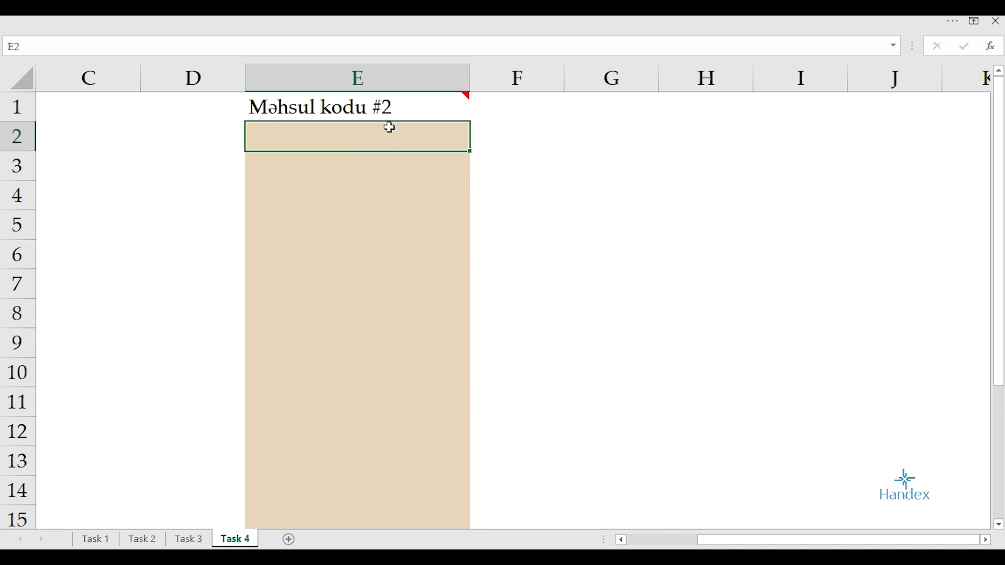
Step: Enter DFG-631 in E2, then cancel the rejected codes dfg-631 and DFG-632 in E3
{"action": "type", "text": "DFG-"}
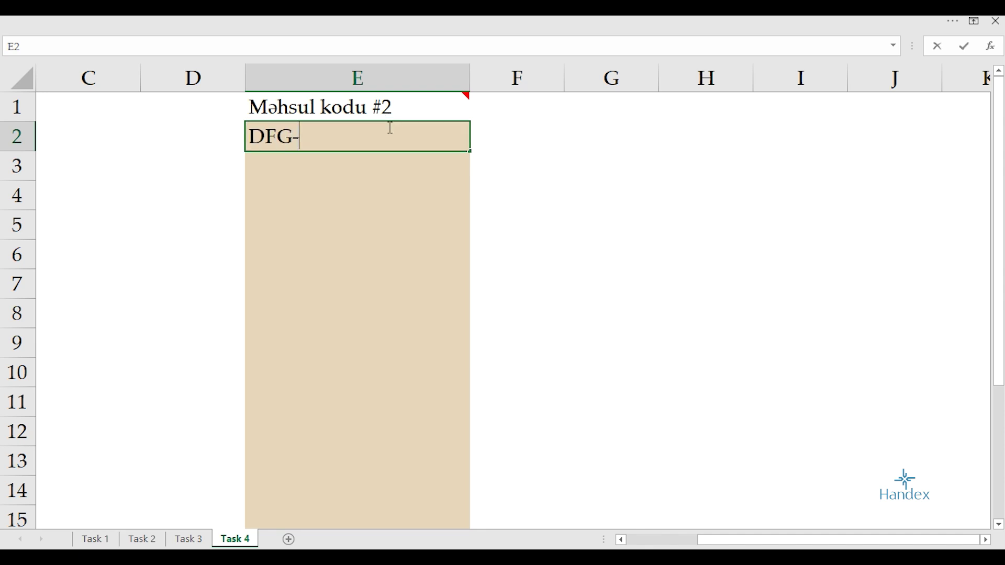
{"action": "type", "text": "631"}
{"action": "key", "text": "Return"}
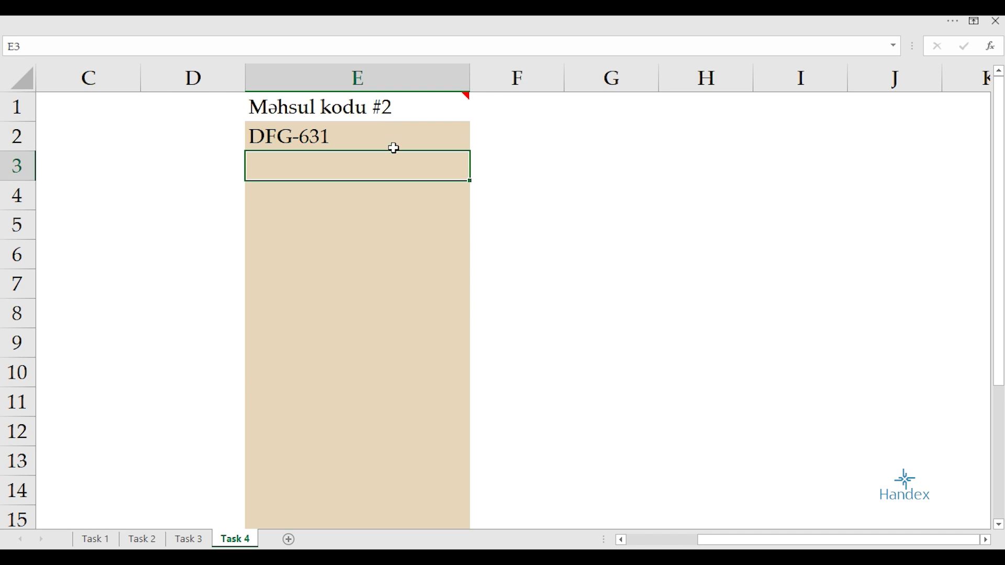
{"action": "type", "text": "dfg"}
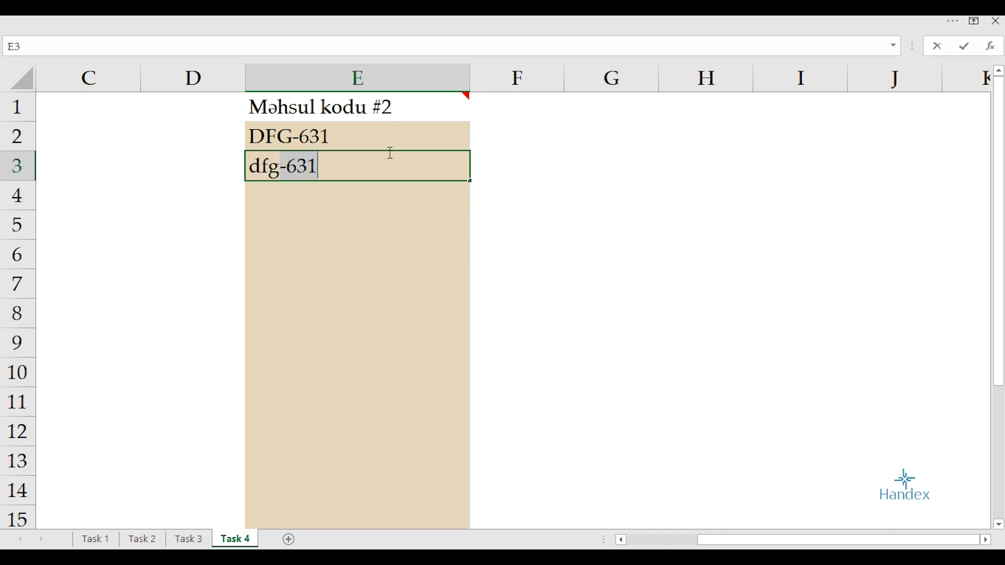
{"action": "type", "text": "-631"}
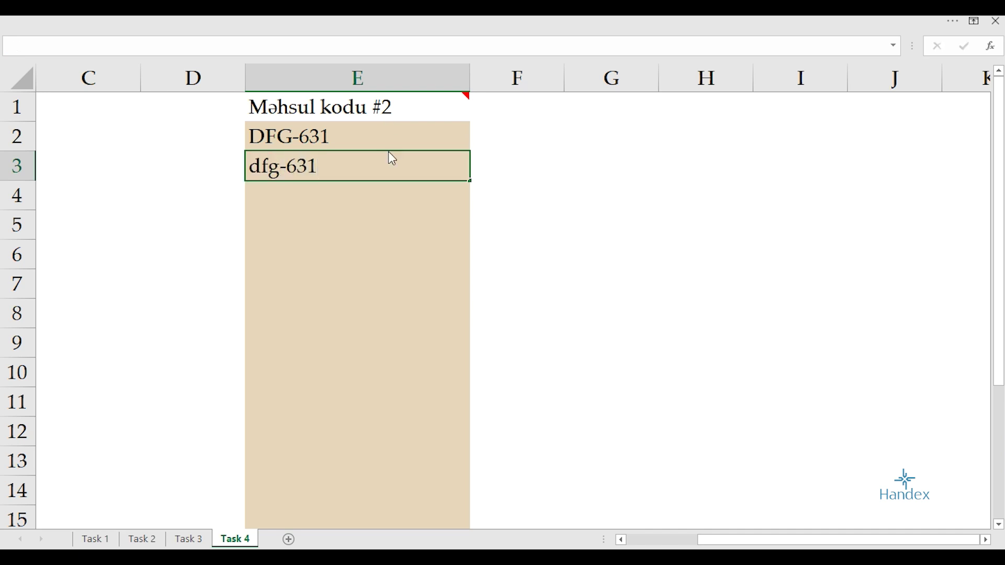
{"action": "key", "text": "Return"}
{"action": "key", "text": "Escape"}
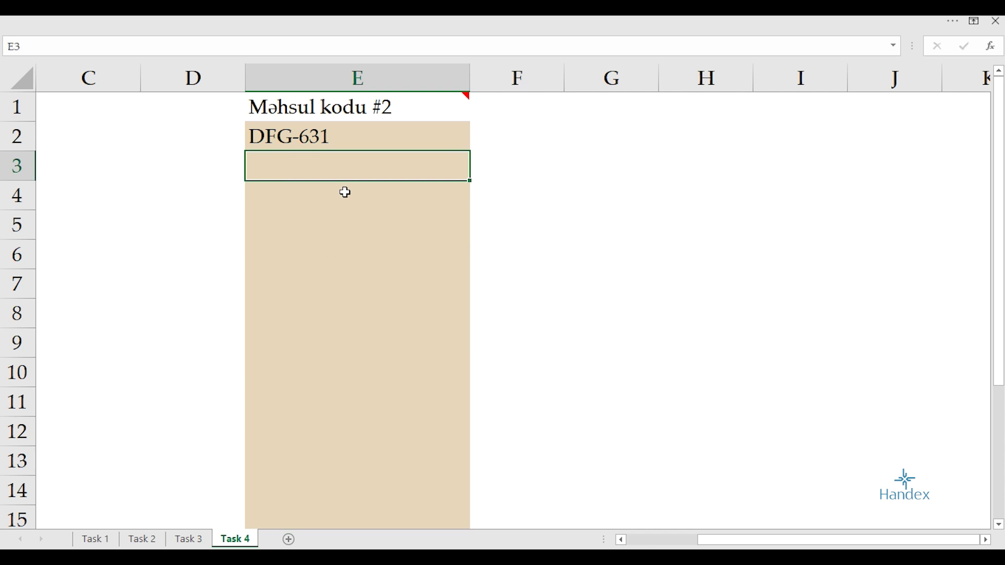
{"action": "type", "text": "dfg-"}
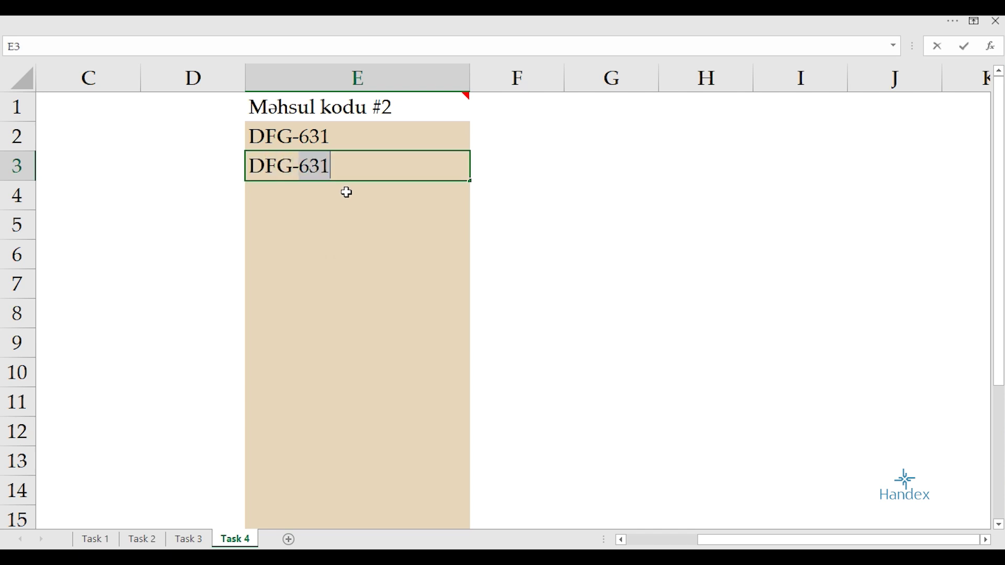
{"action": "type", "text": "632"}
{"action": "key", "text": "Return"}
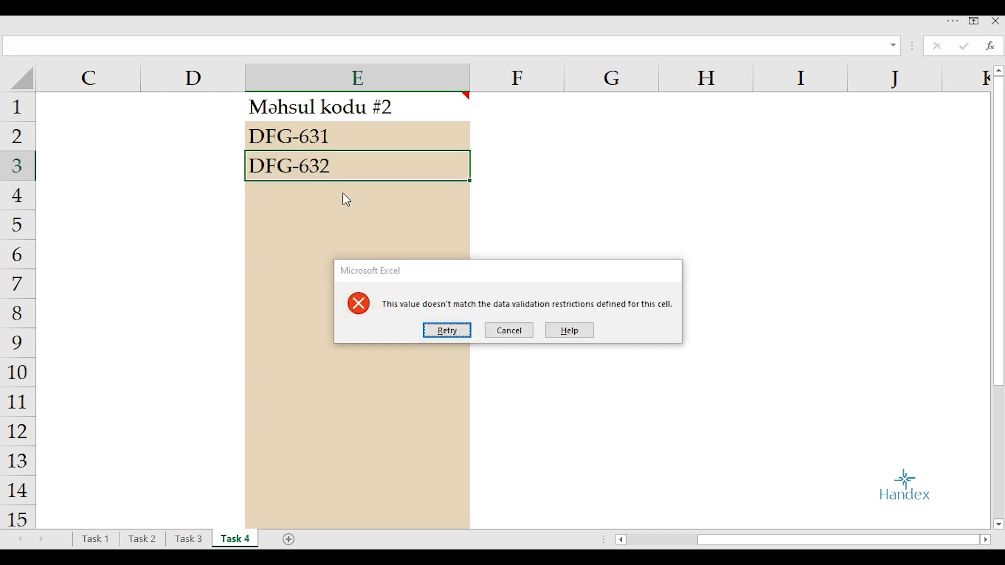
{"action": "key", "text": "Escape"}
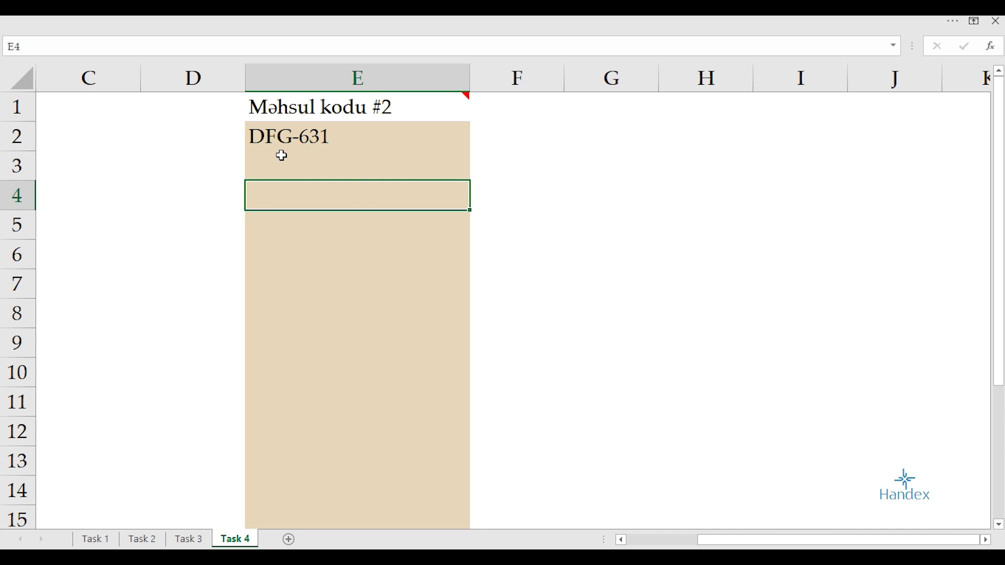
Step: Enter the code JHGFCFVGBH-1 in E4 and reselect it
{"action": "type", "text": "JHGFCFVGBH-"}
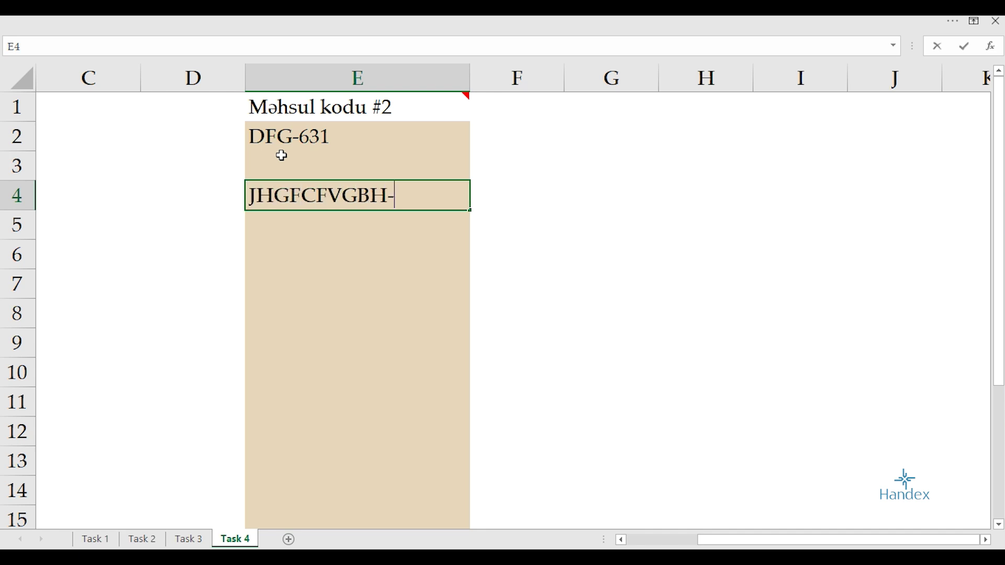
{"action": "type", "text": "1"}
{"action": "key", "text": "Return"}
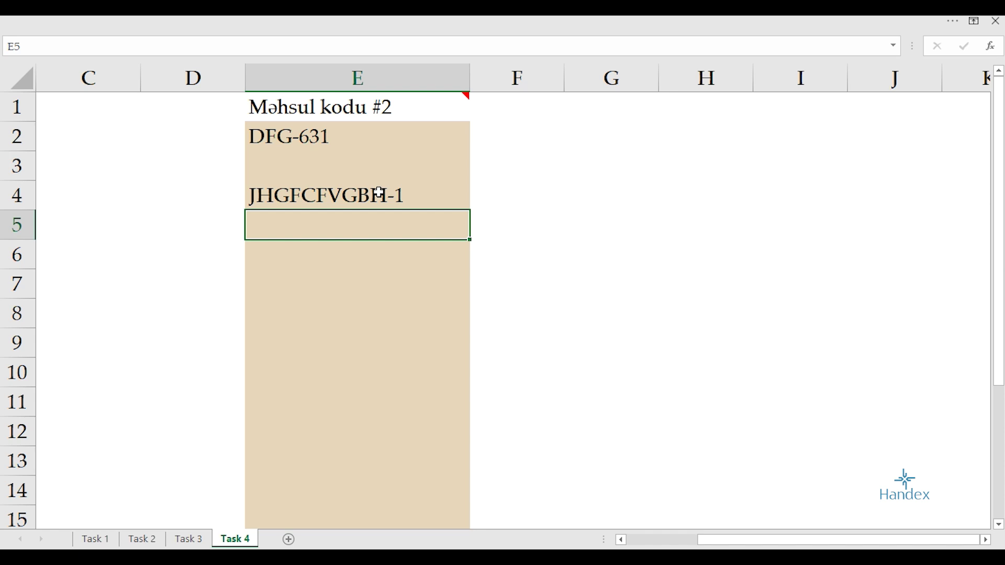
{"action": "left_click", "coordinate": [380, 193]}
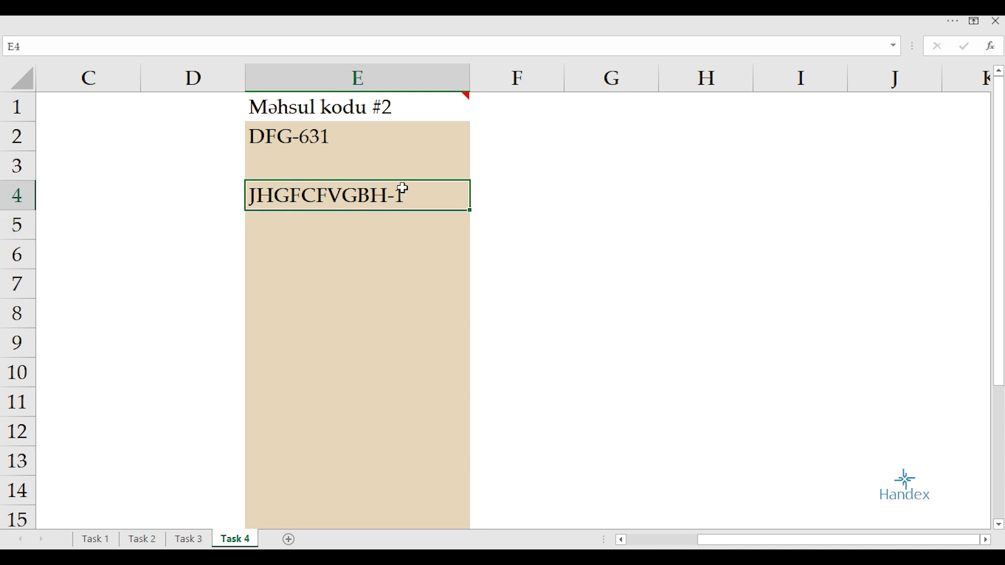